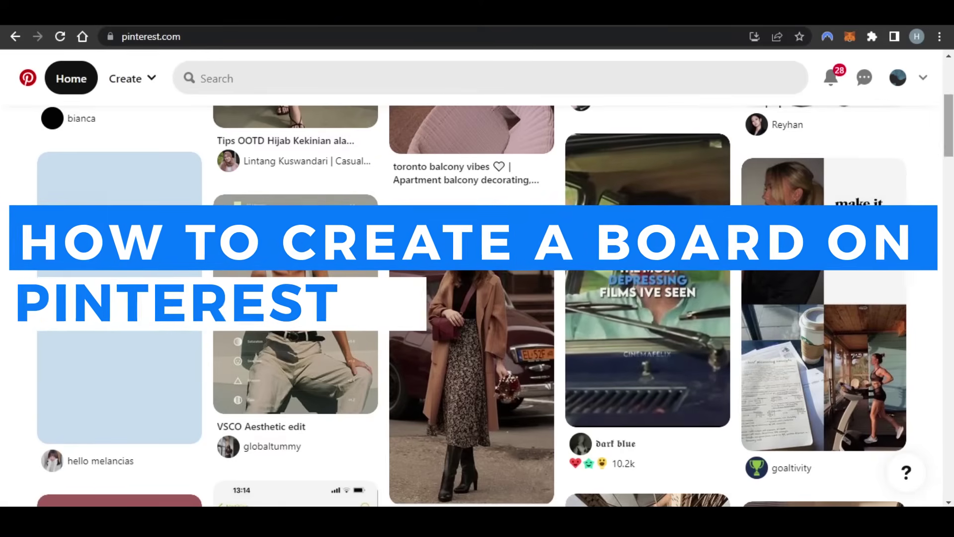
pyautogui.scroll(3, 477, 299)
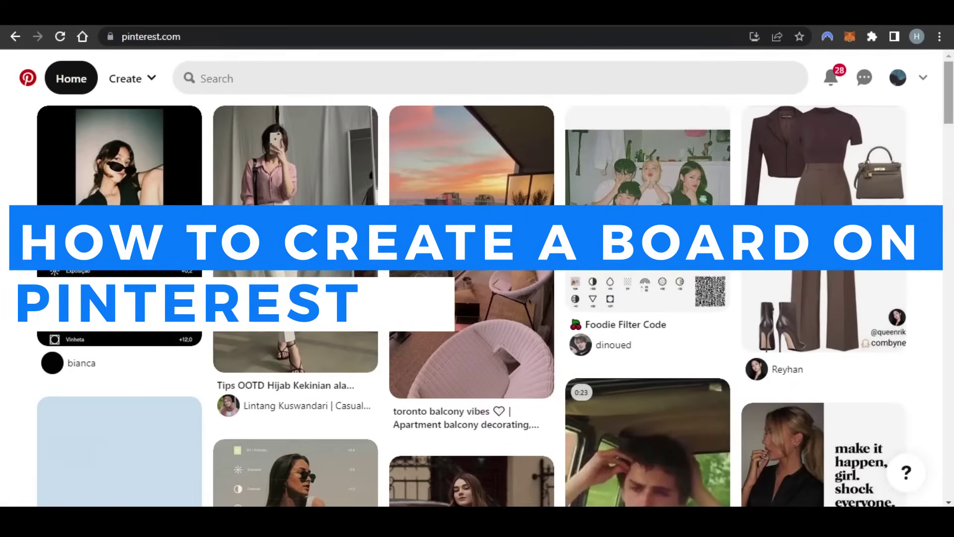
pyautogui.scroll(-5, 477, 305)
pyautogui.scroll(-5, 477, 306)
pyautogui.scroll(-5, 477, 306)
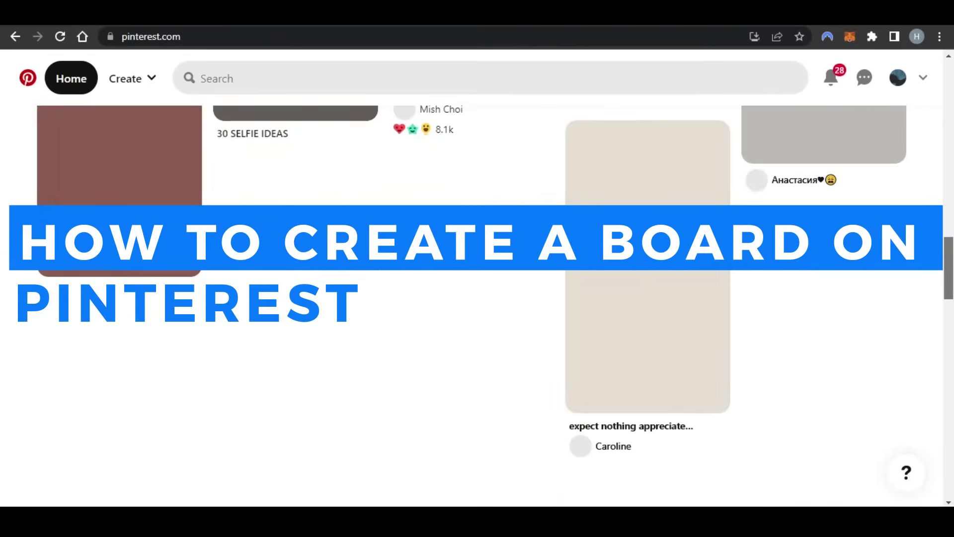
pyautogui.scroll(-5, 477, 306)
pyautogui.scroll(3, 477, 305)
pyautogui.scroll(3, 477, 306)
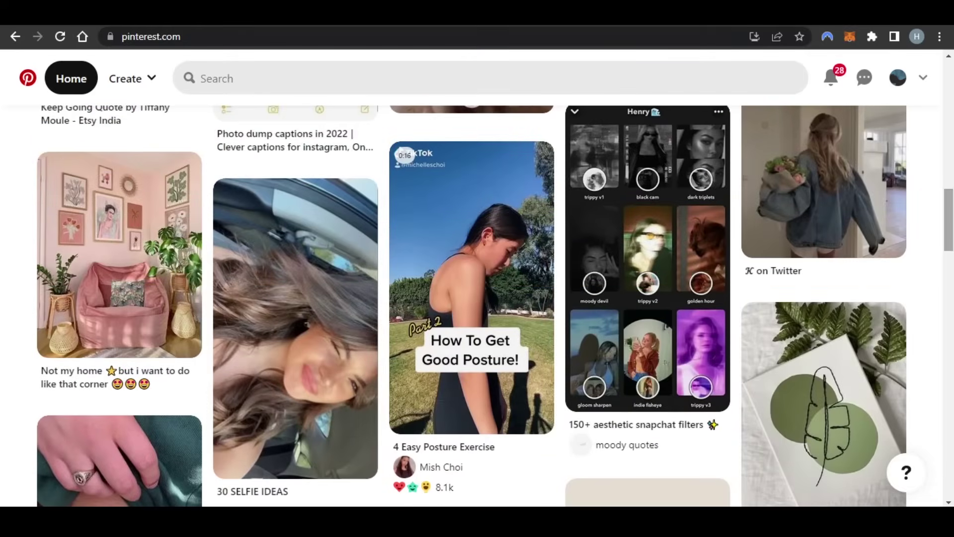
pyautogui.scroll(5, 477, 306)
pyautogui.scroll(2, 478, 306)
pyautogui.scroll(3, 477, 305)
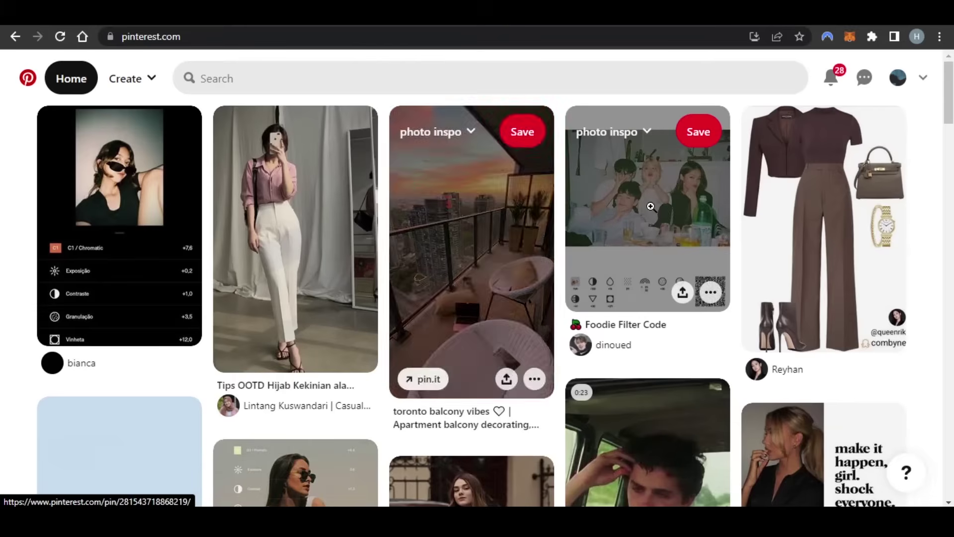
pyautogui.moveTo(823, 228)
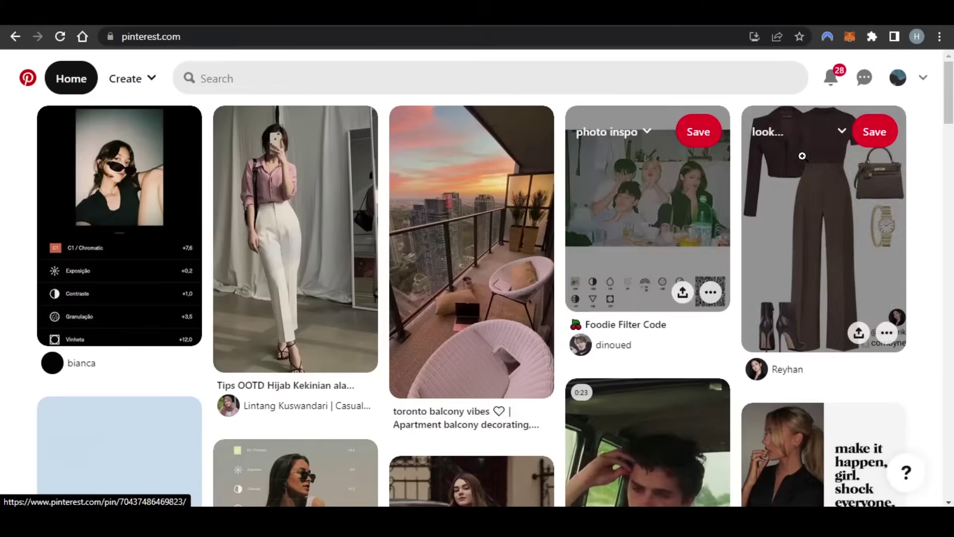
pyautogui.scroll(-1, 477, 298)
pyautogui.scroll(-5, 477, 298)
pyautogui.scroll(-2, 478, 298)
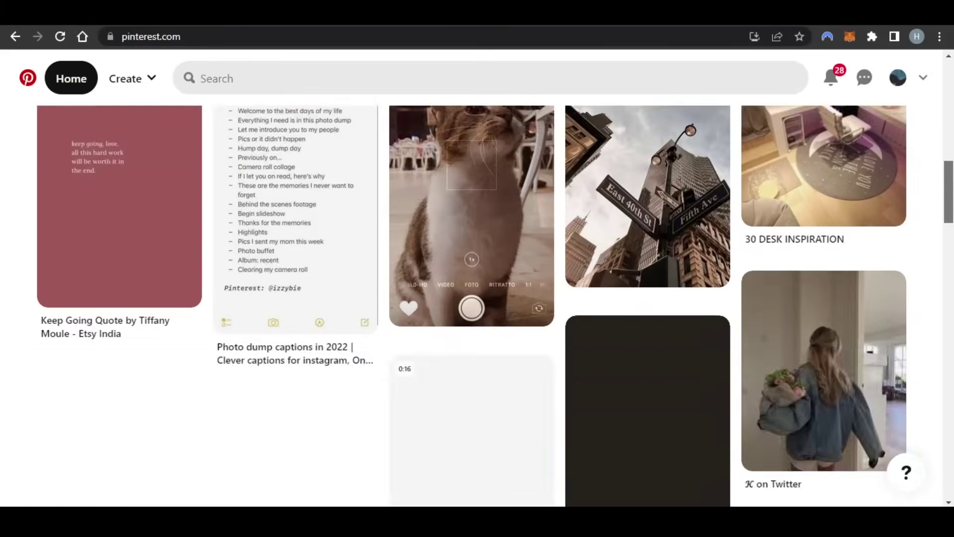
pyautogui.scroll(-4, 478, 298)
pyautogui.scroll(-3, 477, 298)
pyautogui.scroll(-1, 477, 298)
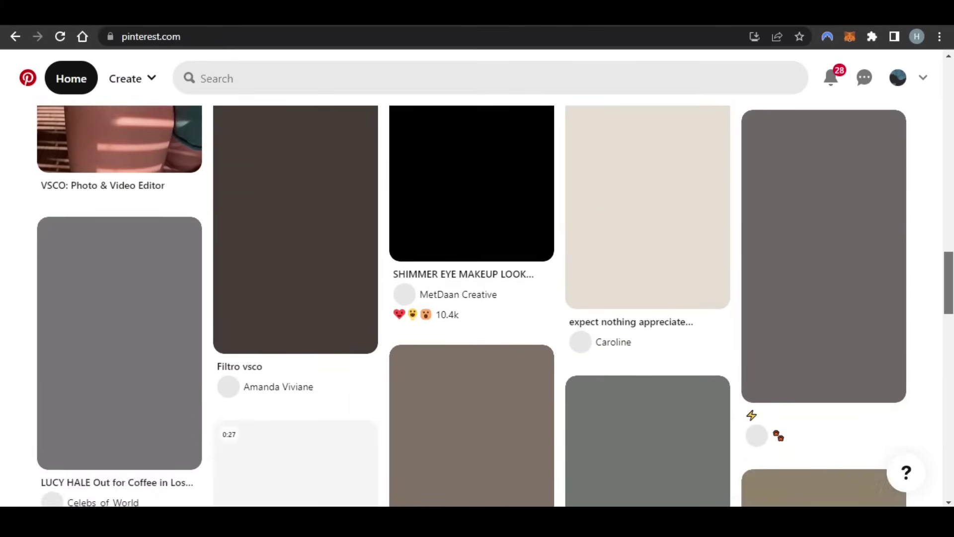
pyautogui.scroll(4, 477, 298)
pyautogui.scroll(2, 477, 299)
pyautogui.scroll(6, 478, 298)
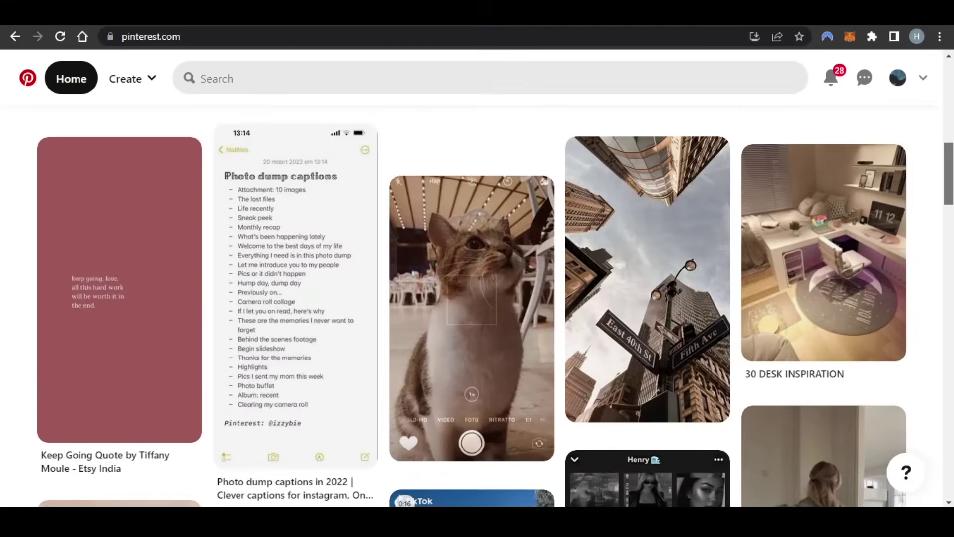
pyautogui.scroll(4, 477, 298)
pyautogui.scroll(2, 477, 299)
pyautogui.scroll(2, 478, 299)
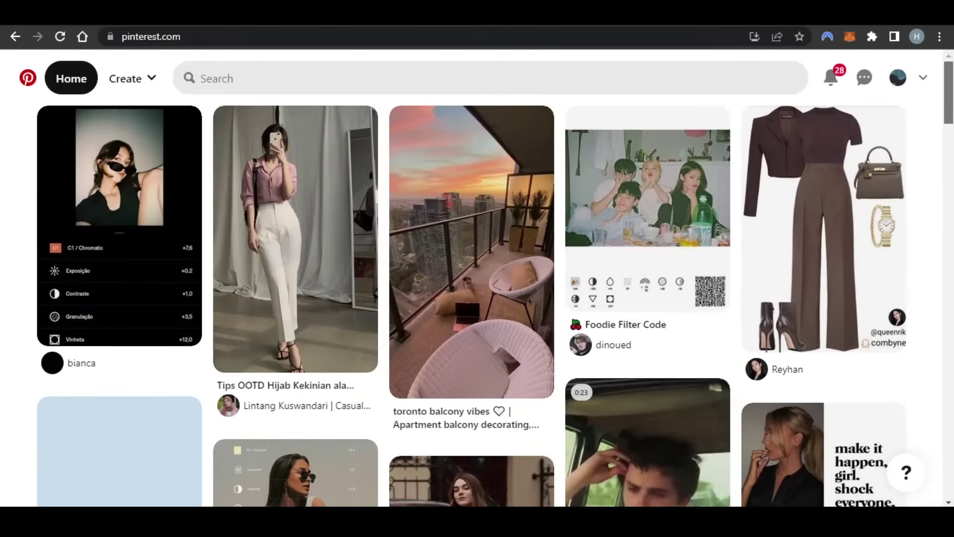
pyautogui.moveTo(295, 239)
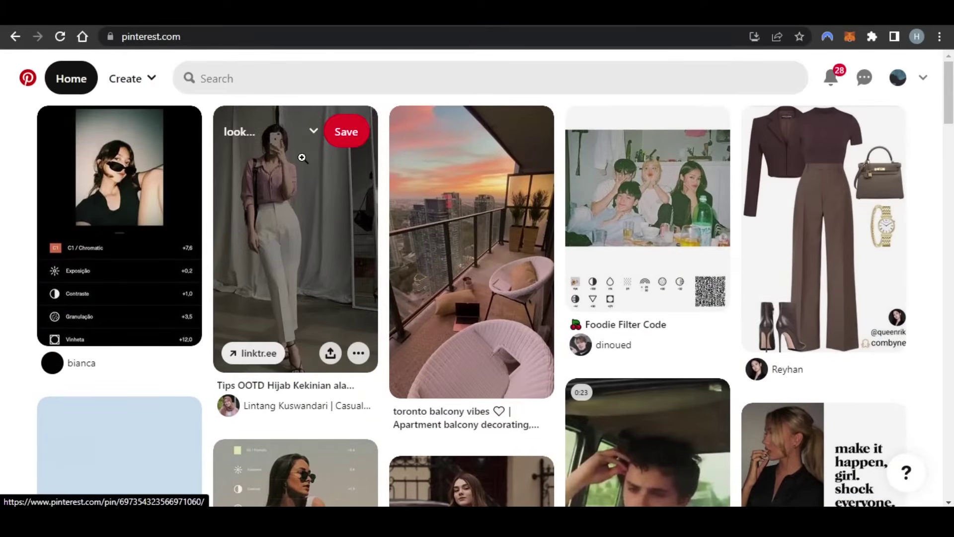
# Show the Create menu with its Idea Pin and standard Pin options.
pyautogui.click(130, 84)
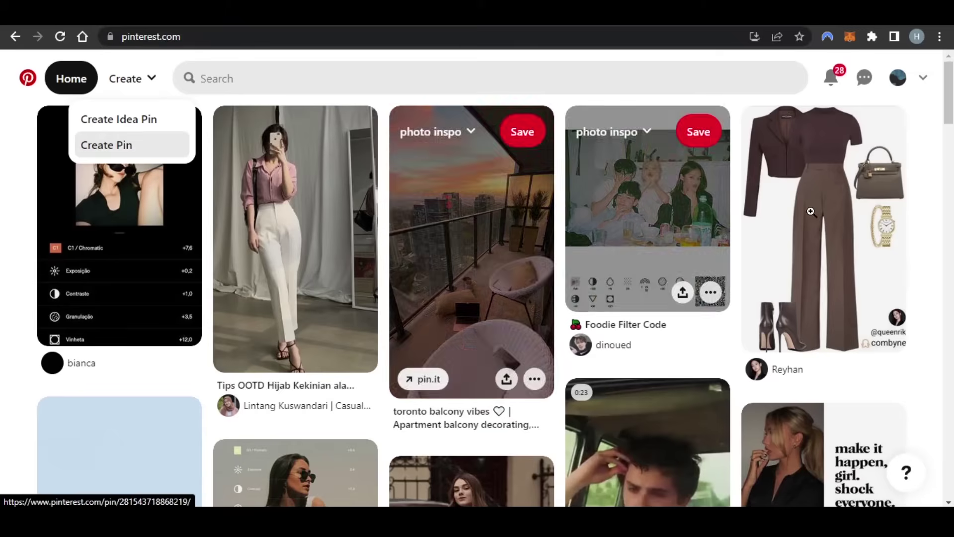
# Go to your profile's Saved boards: photo inspo, Room decoration, Paintings.
pyautogui.click(902, 81)
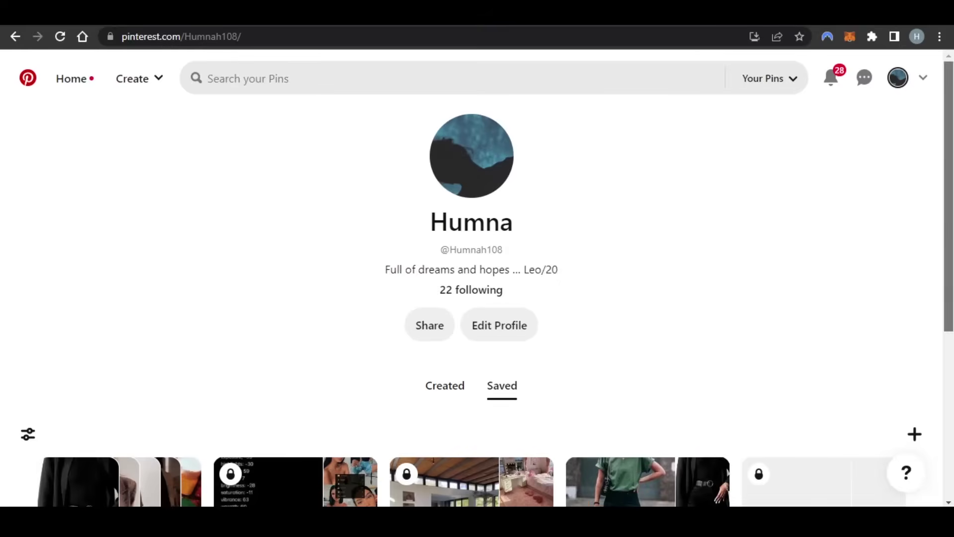
pyautogui.scroll(-3, 949, 224)
pyautogui.scroll(3, 949, 224)
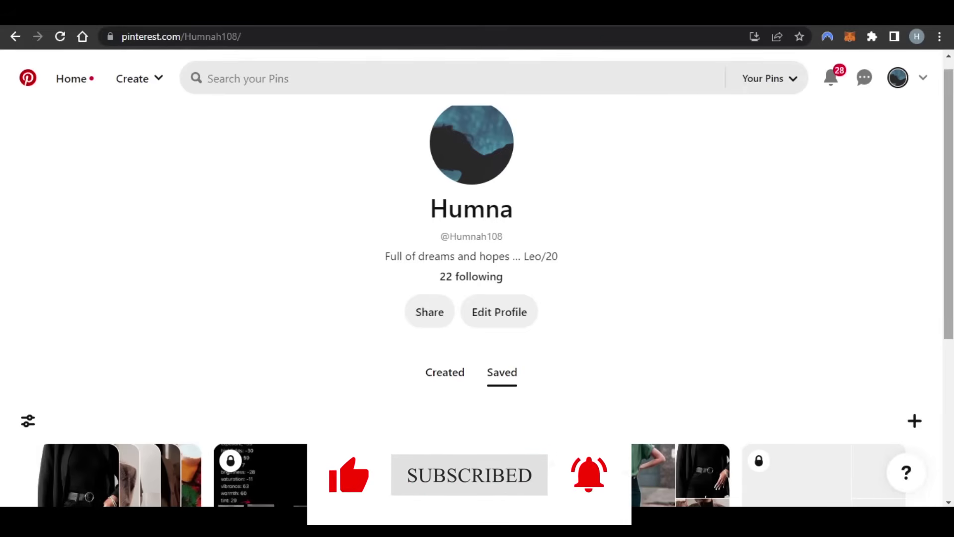
pyautogui.scroll(-3, 477, 224)
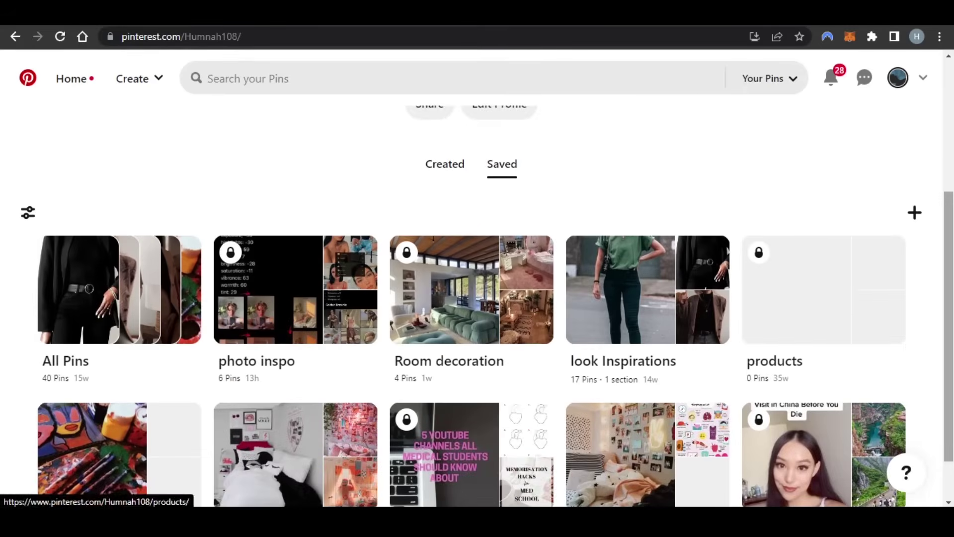
pyautogui.scroll(-1, 671, 358)
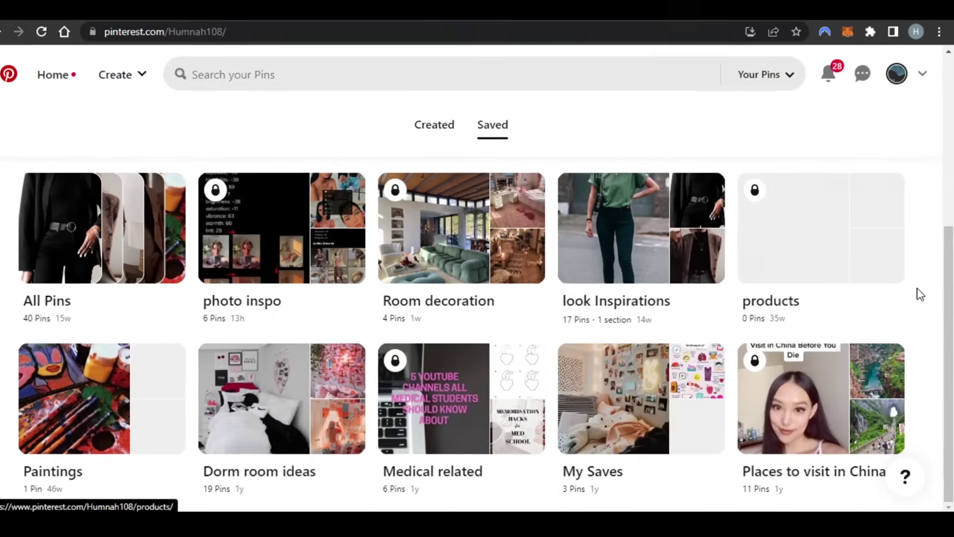
pyautogui.scroll(2, 916, 299)
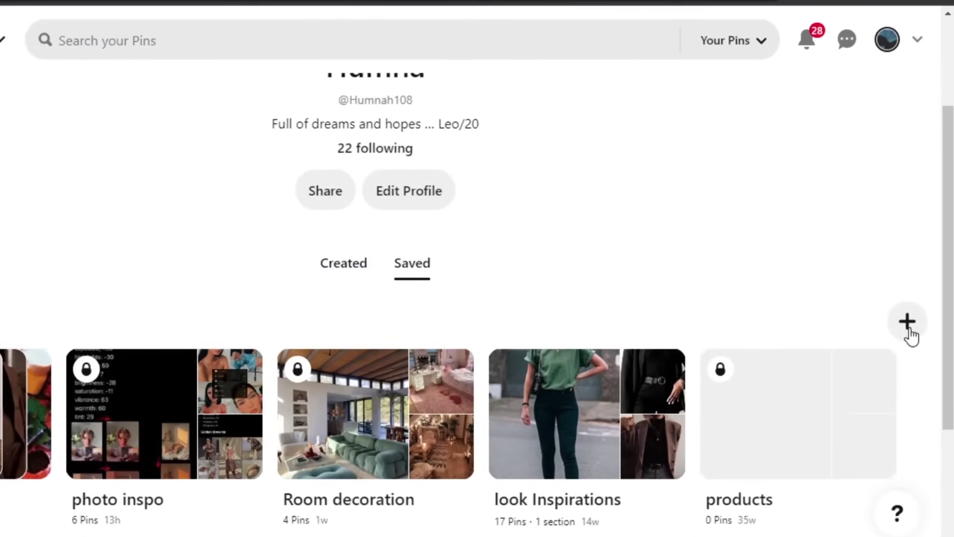
# Show the profile's create menu offering Pin and Board.
pyautogui.click(908, 324)
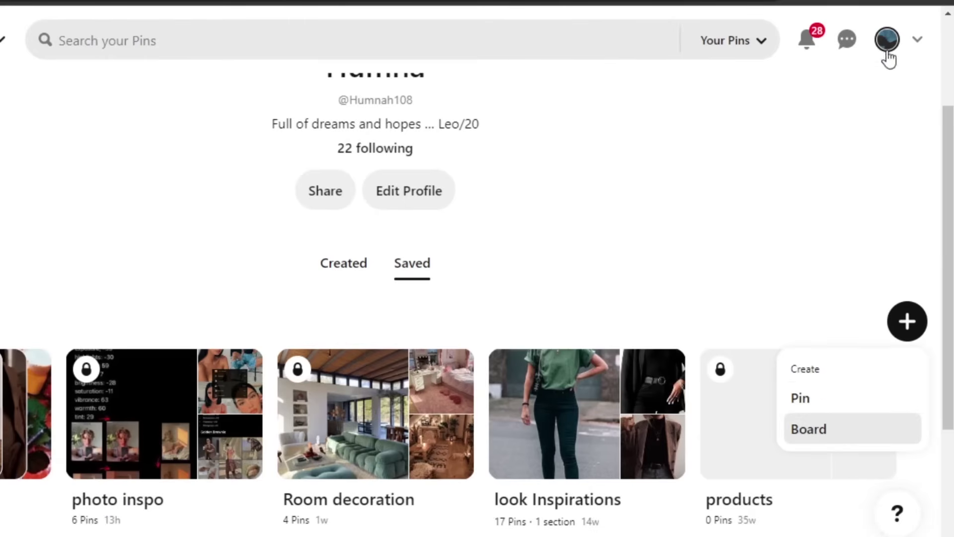
# Make a board named 'video inspo' with Keep this board secret ticked.
pyautogui.click(820, 430)
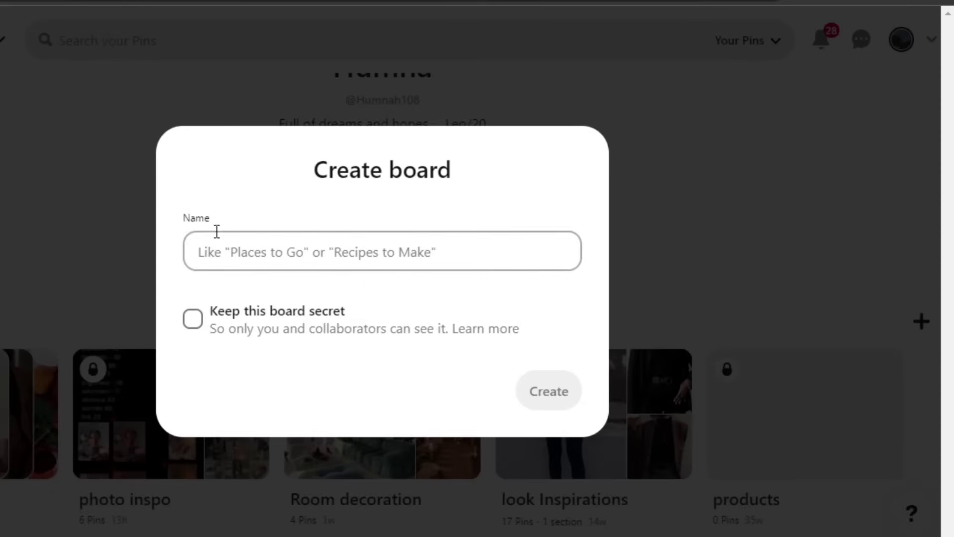
pyautogui.click(249, 246)
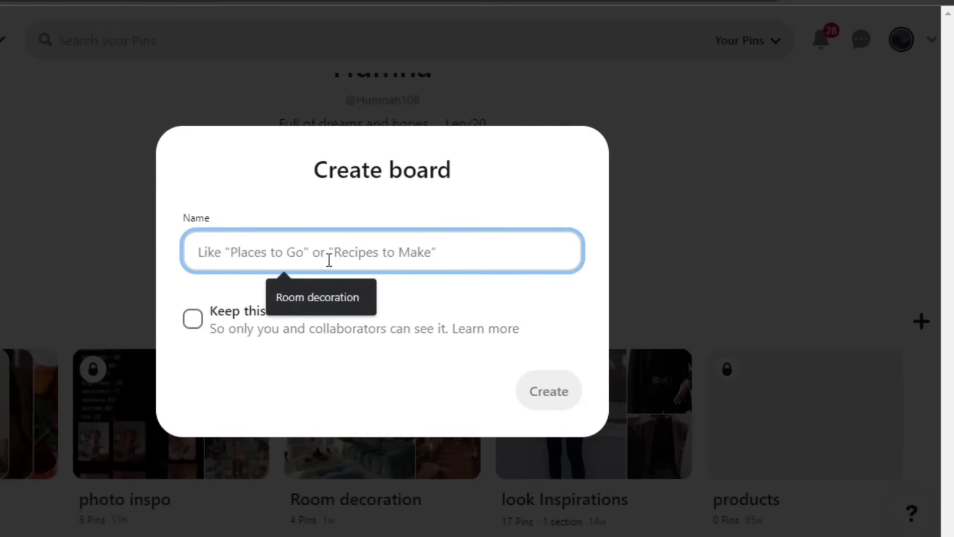
pyautogui.write('video inspo')
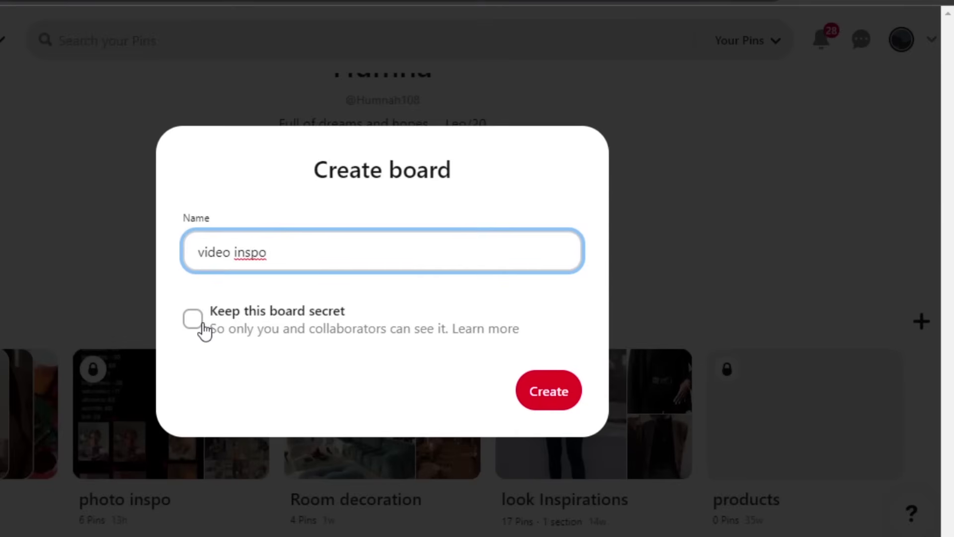
pyautogui.click(196, 322)
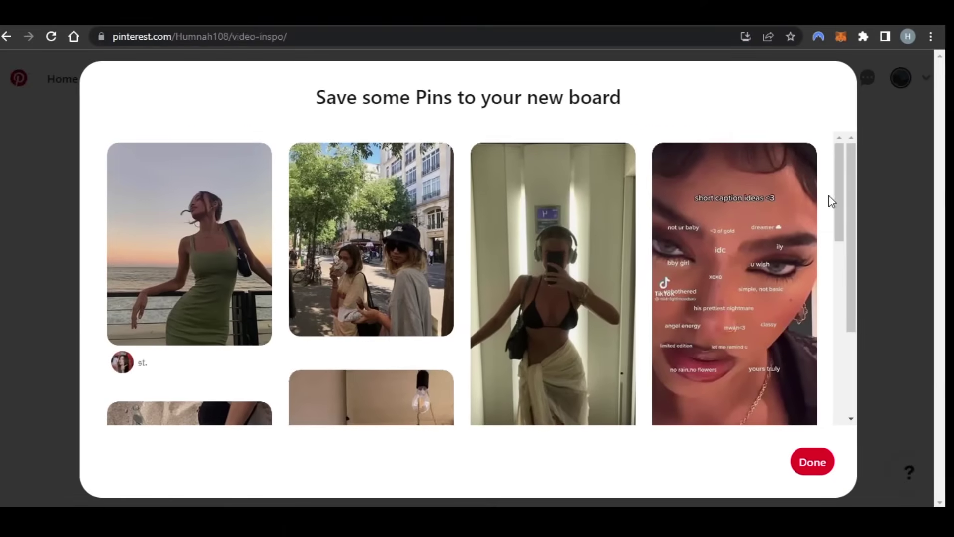
pyautogui.moveTo(850, 209)
pyautogui.mouseDown()
pyautogui.moveTo(852, 250)
pyautogui.moveTo(851, 230)
pyautogui.mouseUp()
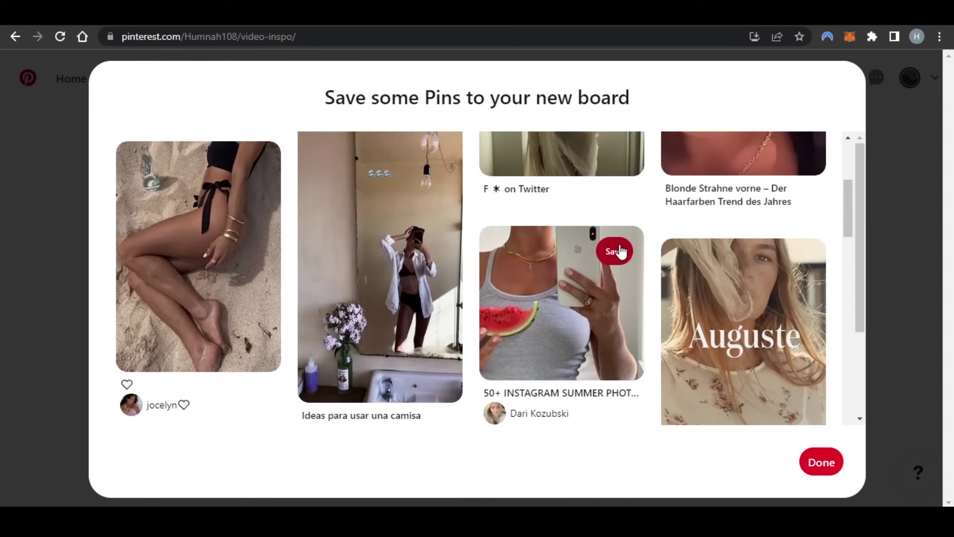
# Save the watermelon selfie suggested pin to 'video inspo' and finish.
pyautogui.click(619, 251)
pyautogui.scroll(-5, 409, 305)
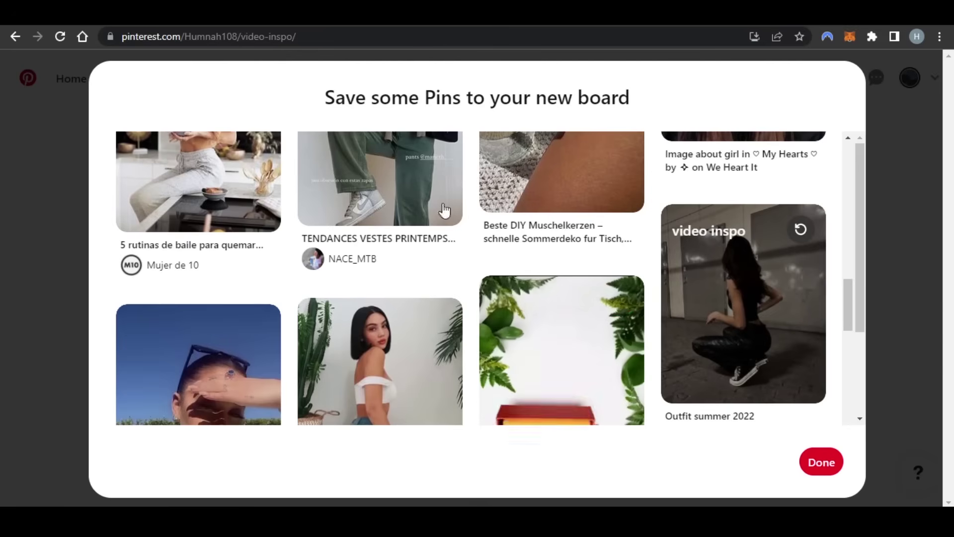
pyautogui.click(827, 464)
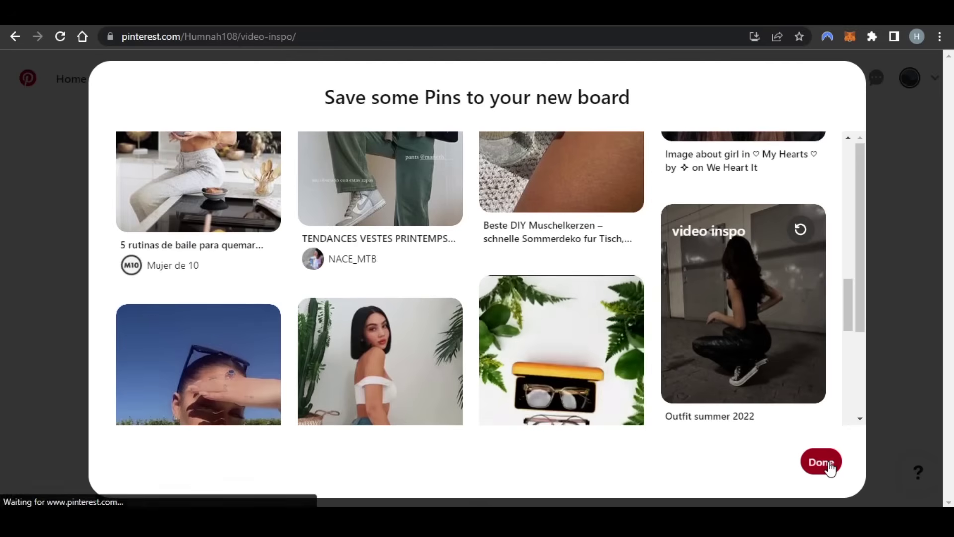
pyautogui.scroll(-4, 948, 298)
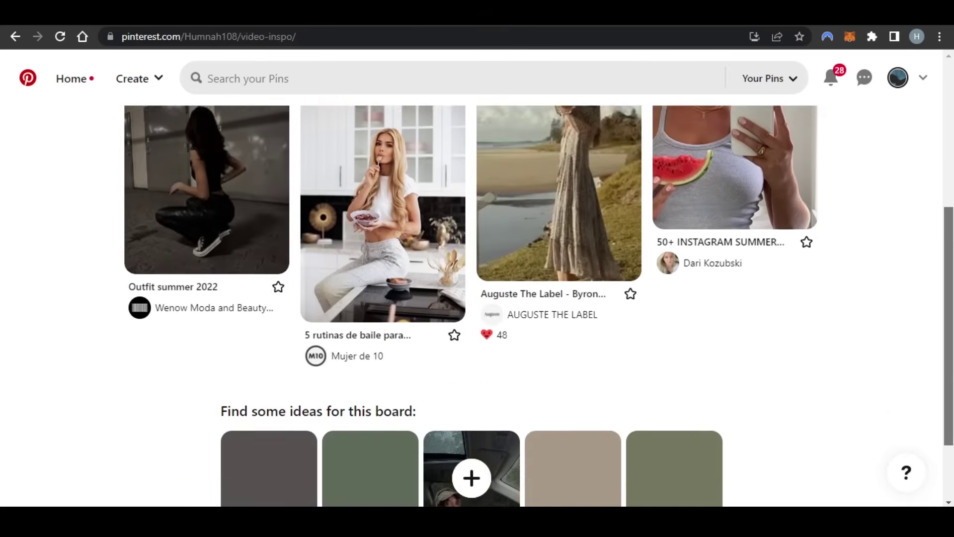
pyautogui.scroll(3, 478, 298)
pyautogui.scroll(-2, 477, 298)
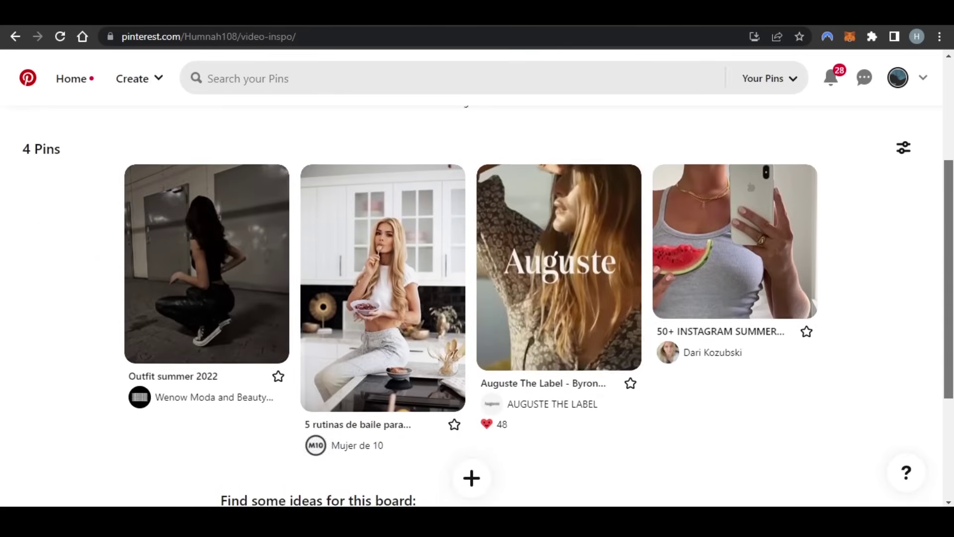
pyautogui.scroll(3, 484, 284)
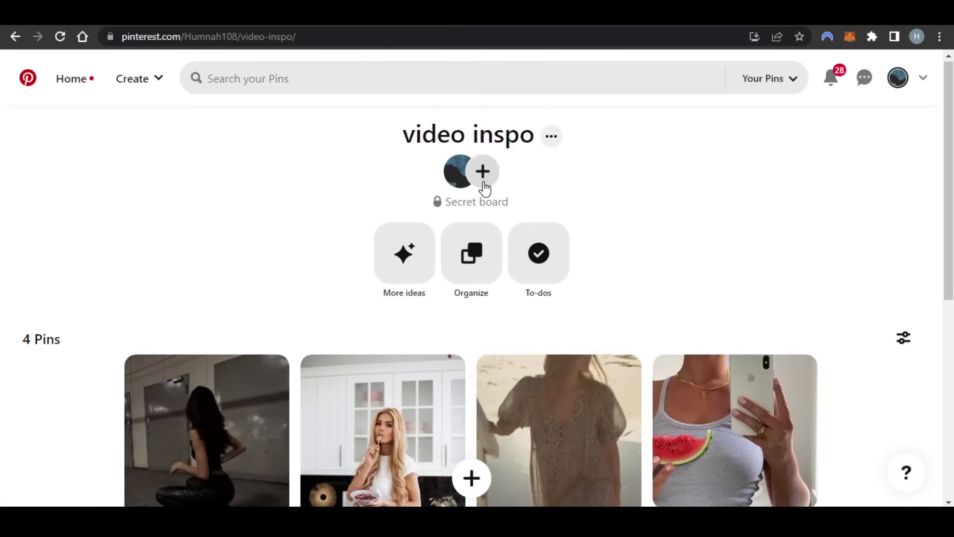
pyautogui.scroll(-3, 659, 290)
pyautogui.scroll(3, 659, 289)
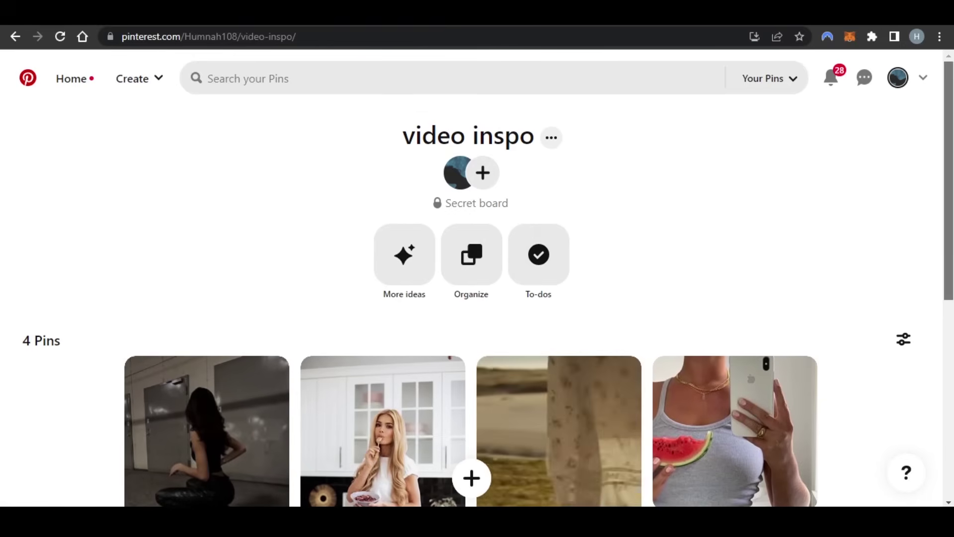
pyautogui.scroll(-4, 659, 290)
pyautogui.scroll(-1, 660, 289)
pyautogui.scroll(5, 234, 198)
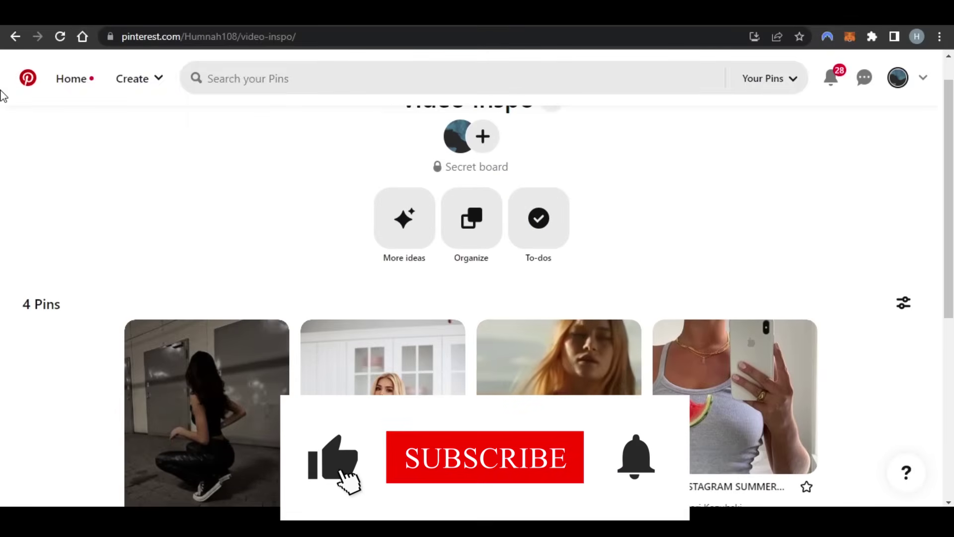
# Go back to the Saved boards, where 'video inspo' shows 4 pins.
pyautogui.click(17, 37)
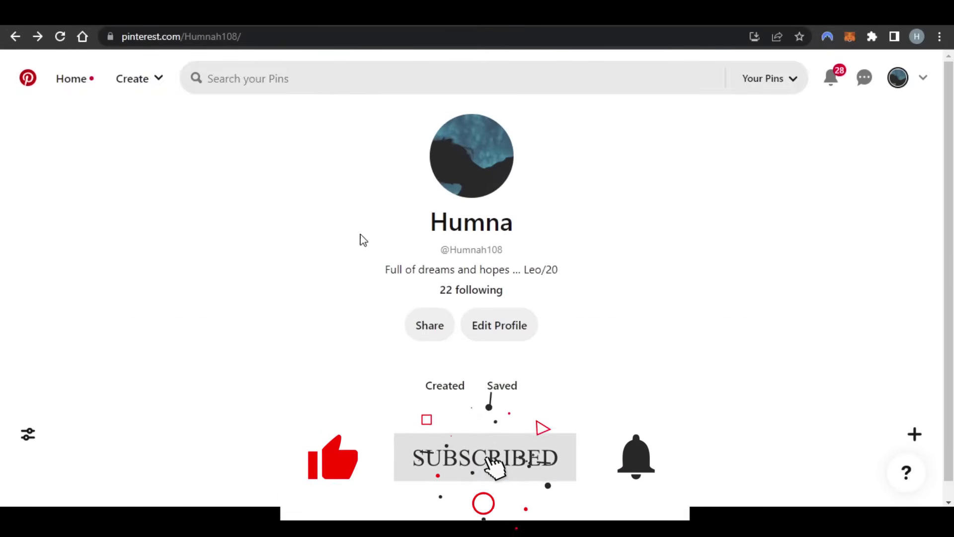
pyautogui.scroll(-4, 477, 335)
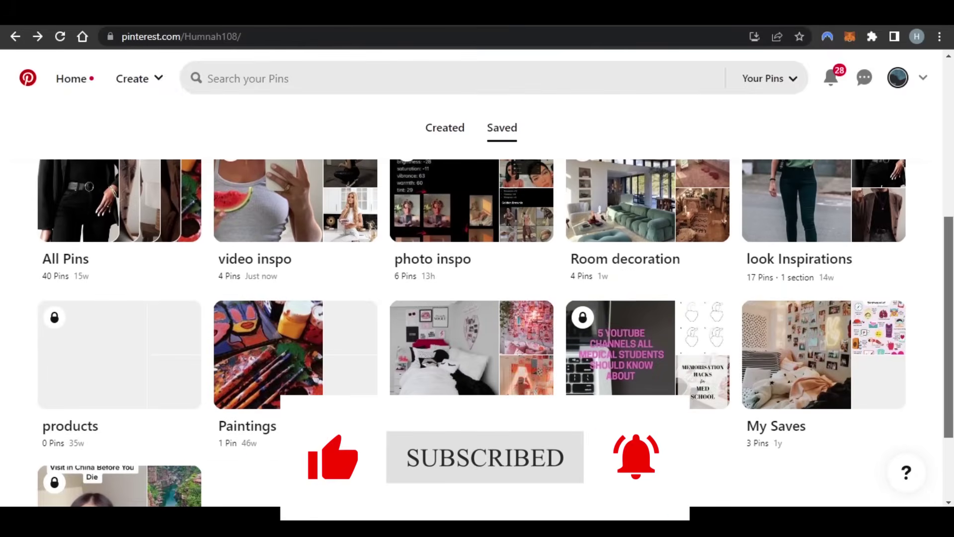